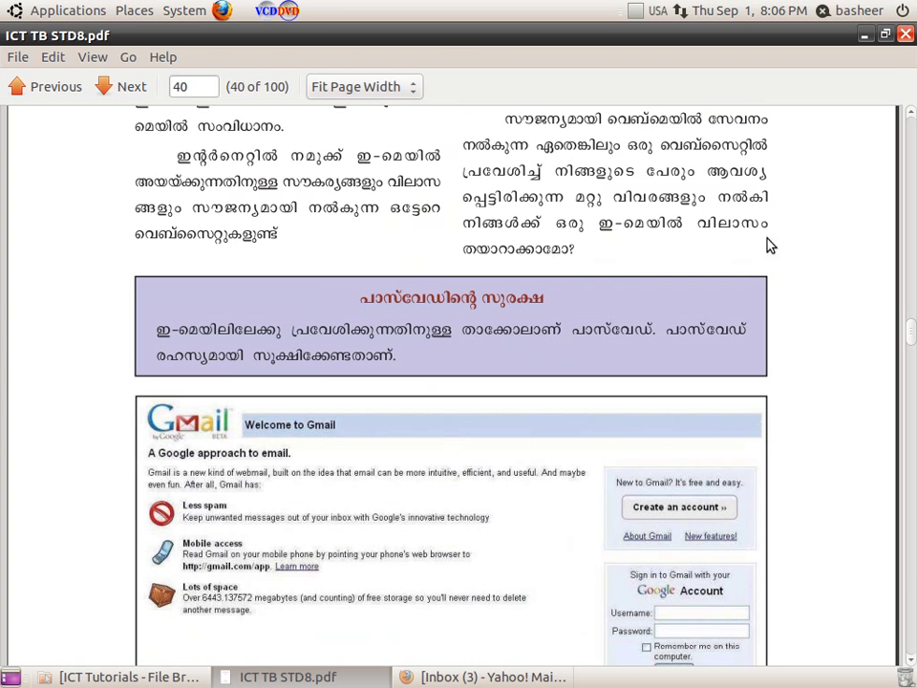
Scroll the textbook PDF to the Gmail home page figure on page 40, then minimize Document Viewer
double_click(696, 328)
scroll(912, 339, "up", 5)
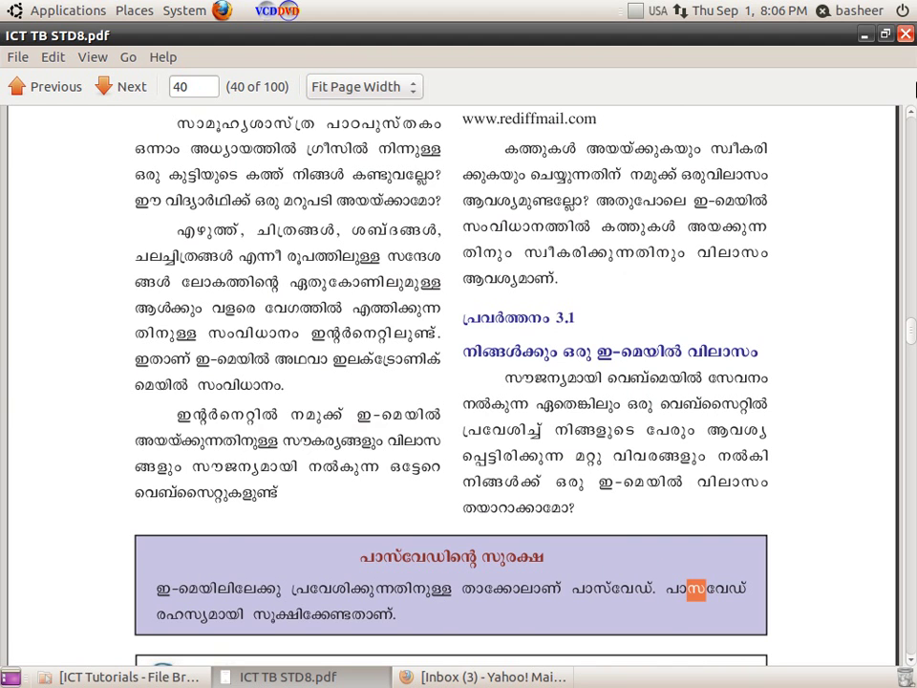
scroll(731, 195, "up", 1)
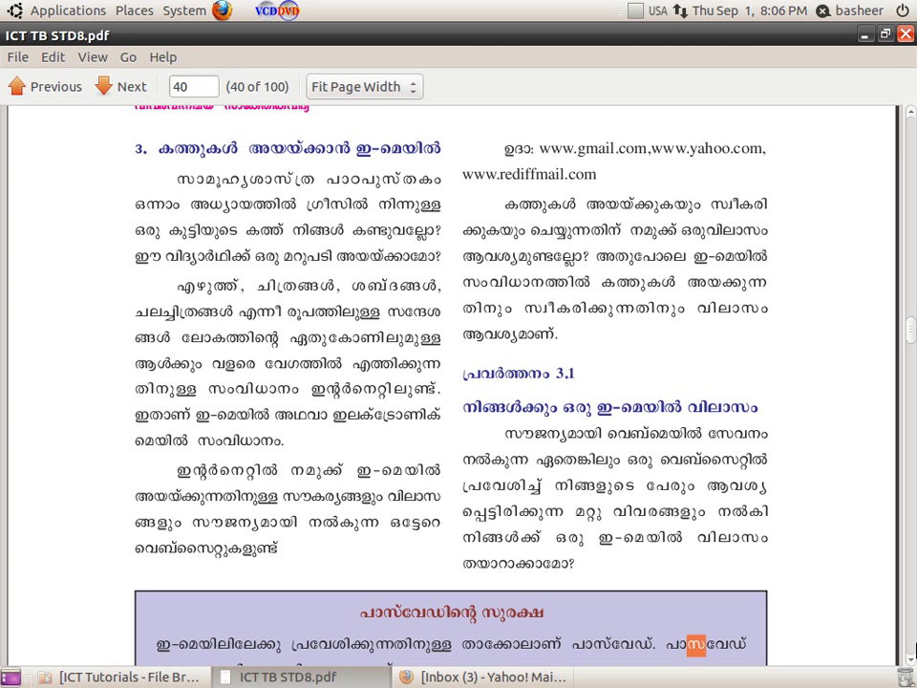
scroll(912, 661, "down", 10)
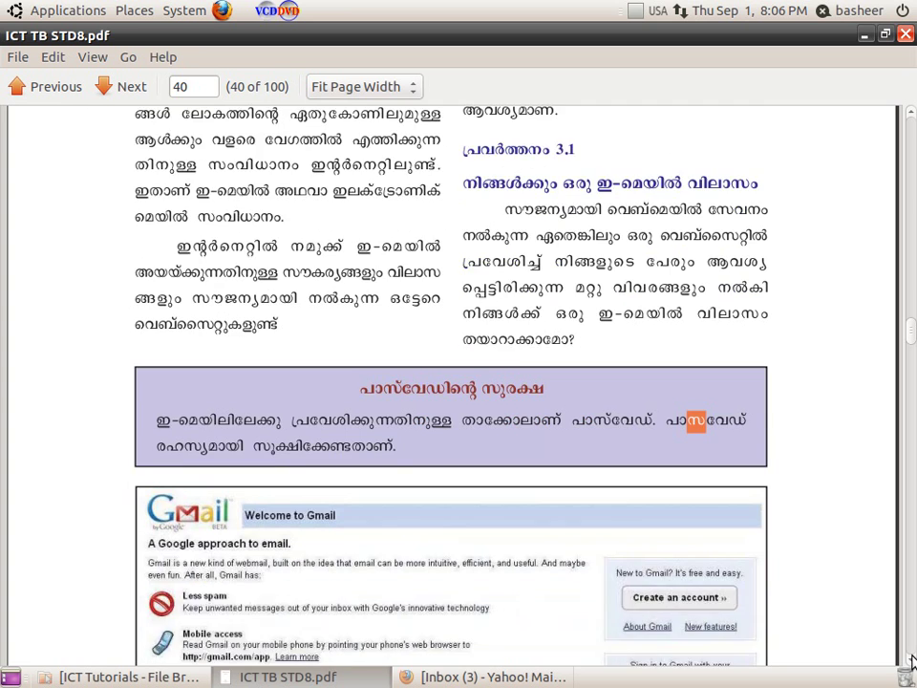
scroll(912, 661, "down", 2)
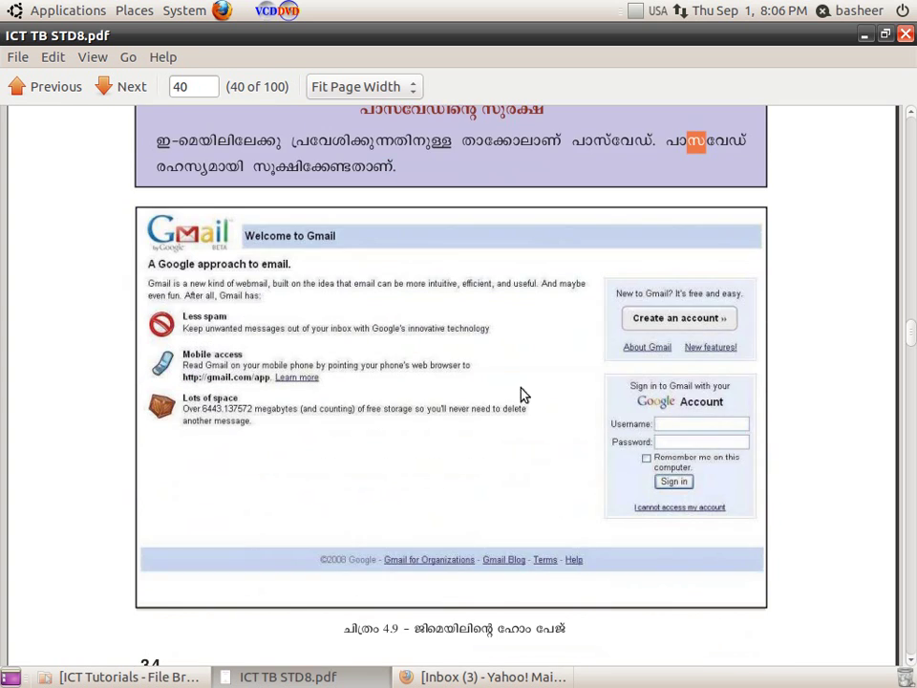
left_click(864, 35)
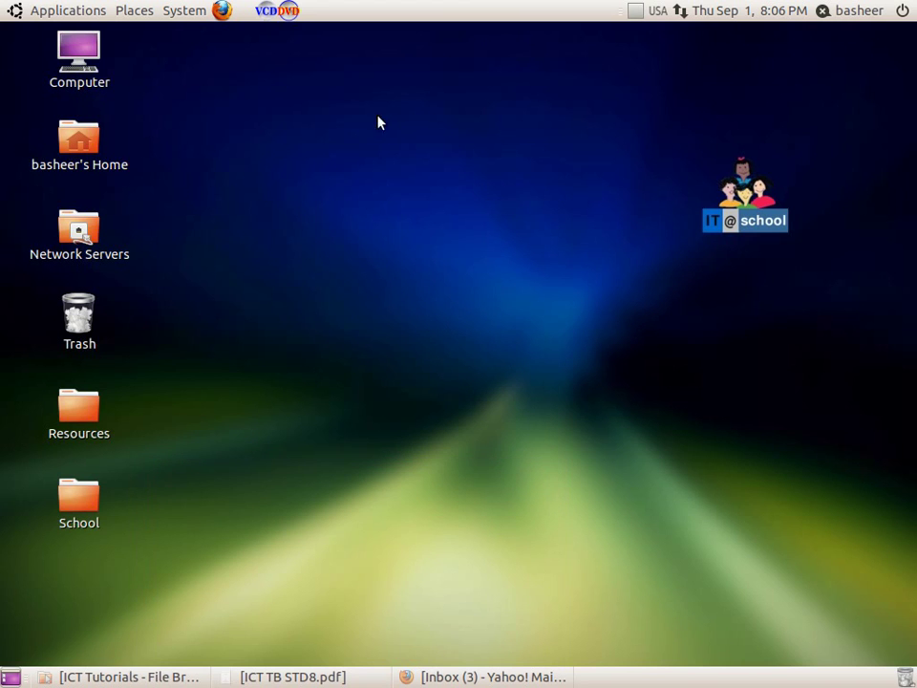
left_click(221, 11)
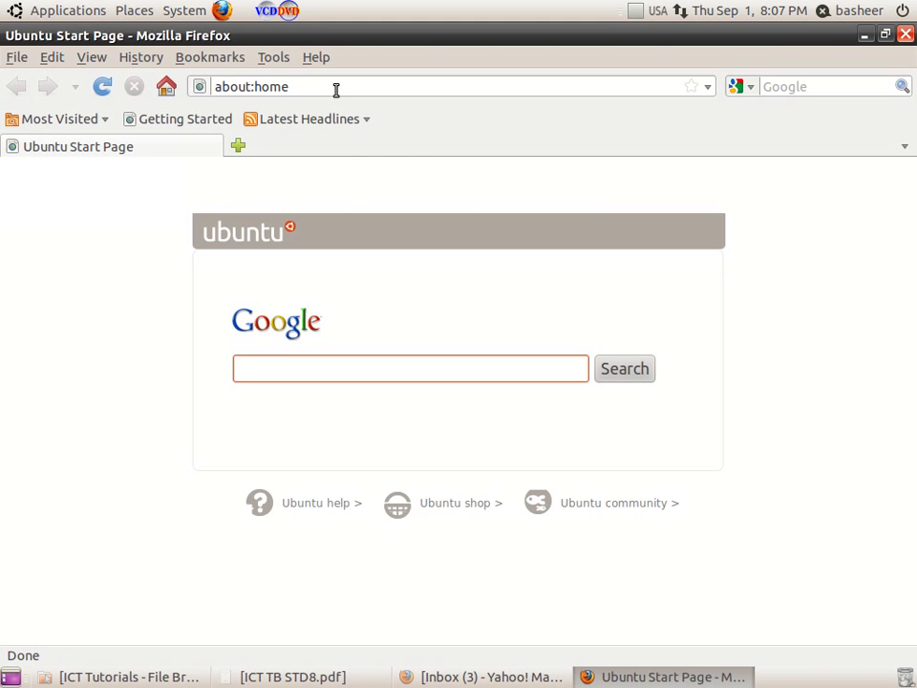
left_click(331, 86)
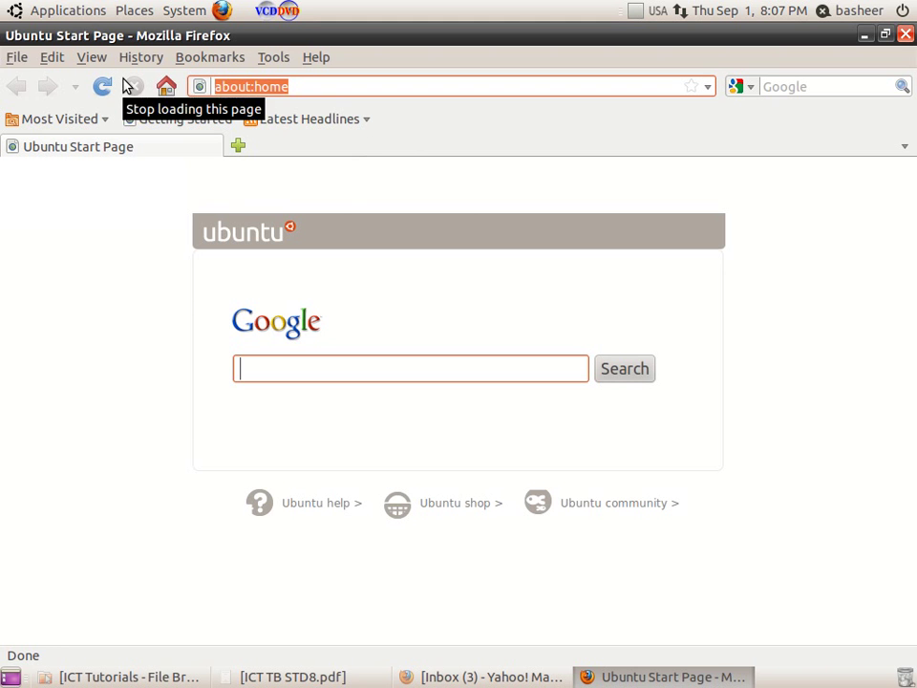
type("www")
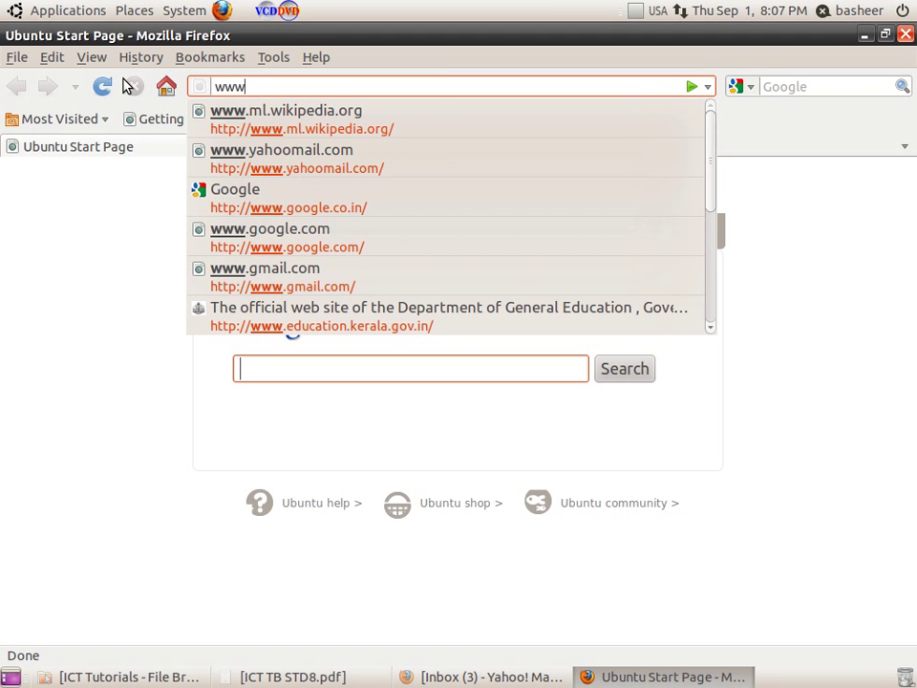
type(".gma")
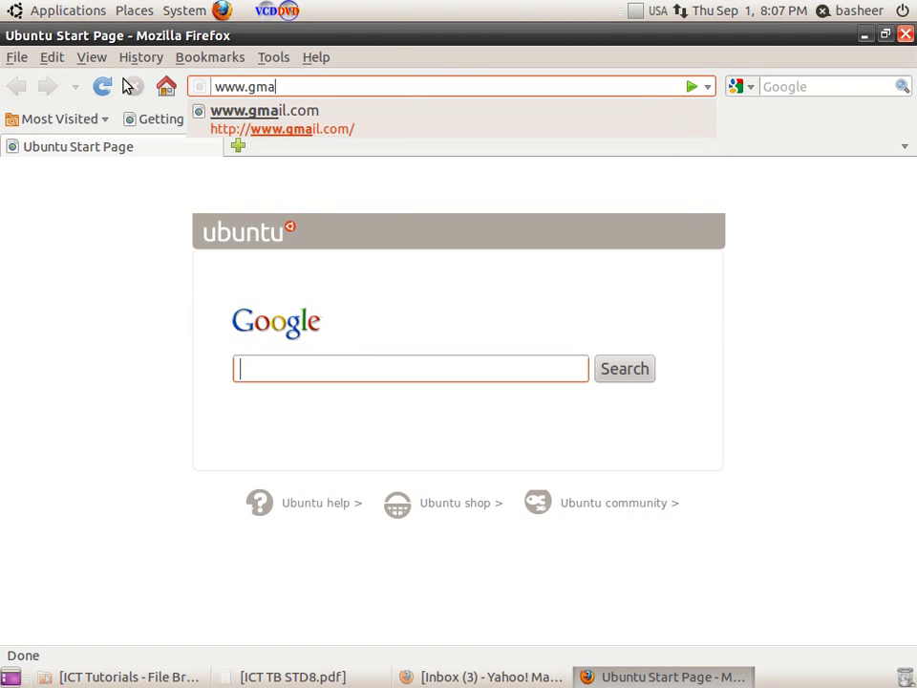
type("il.com")
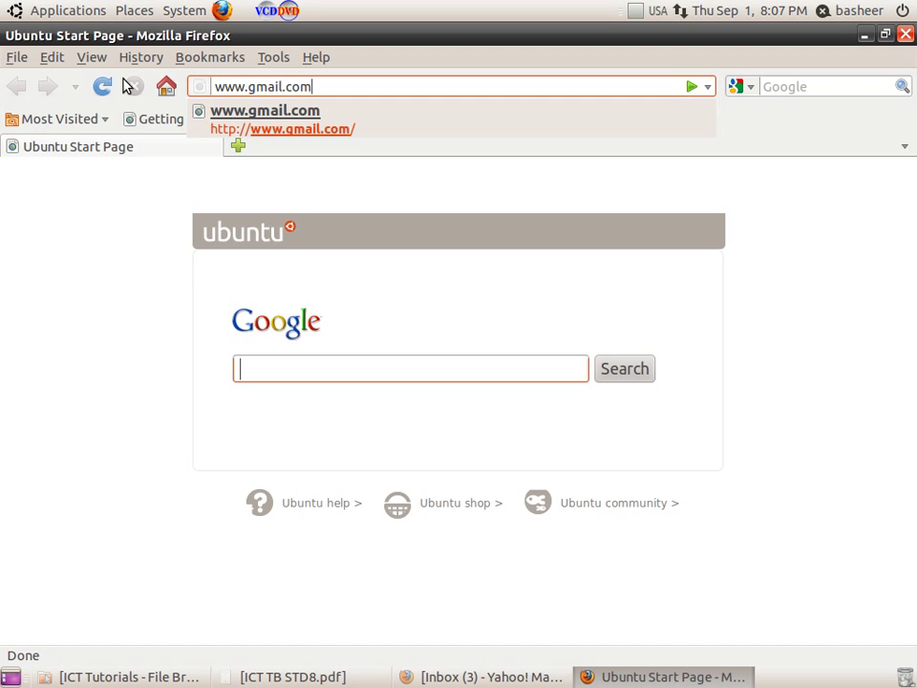
key("Return")
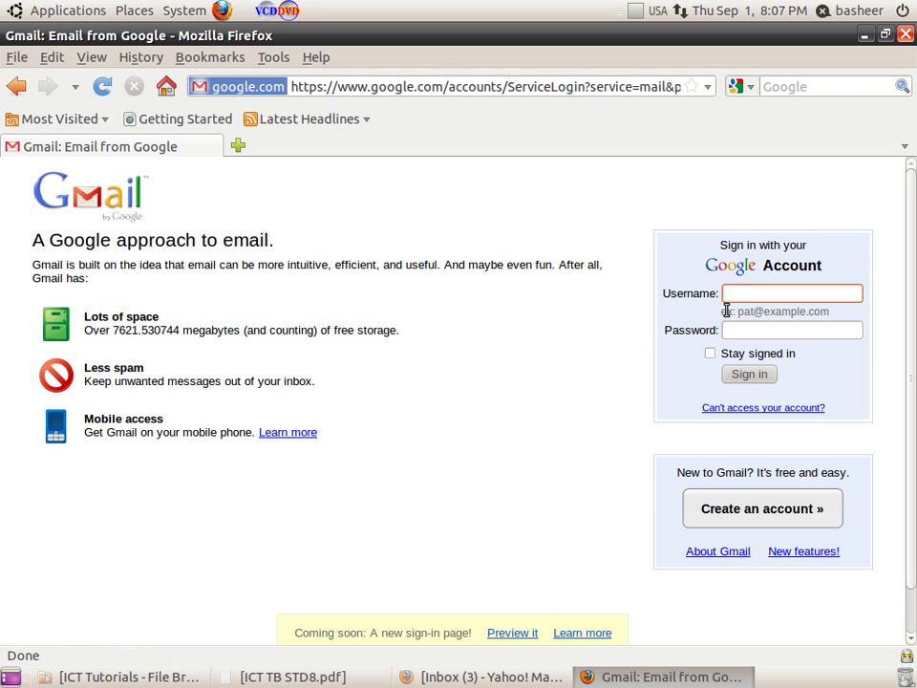
Choose 'Create an account »' under 'New to Gmail?' on the sign-in page
left_click(731, 298)
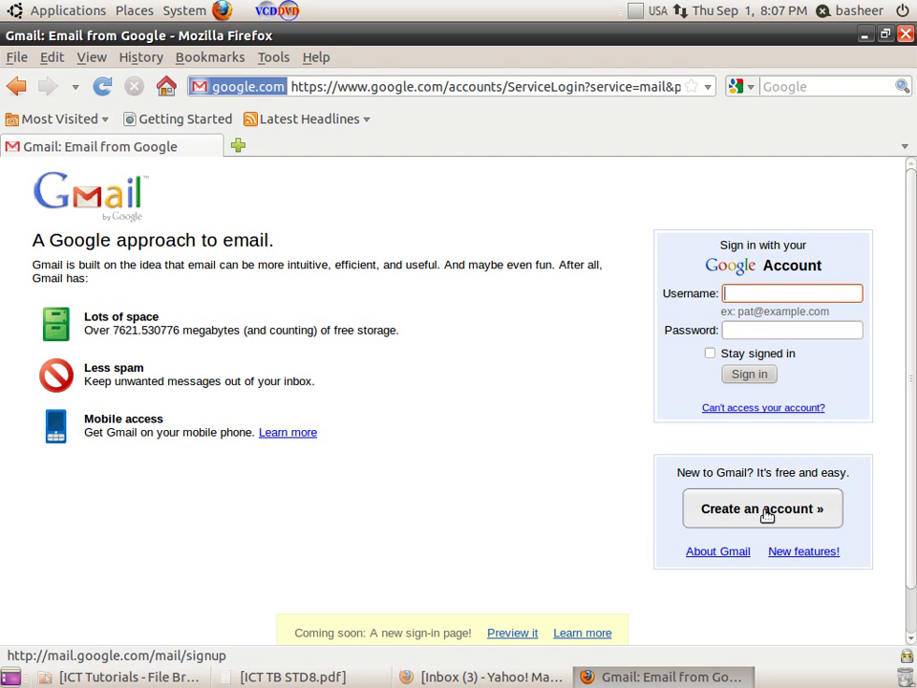
left_click(767, 512)
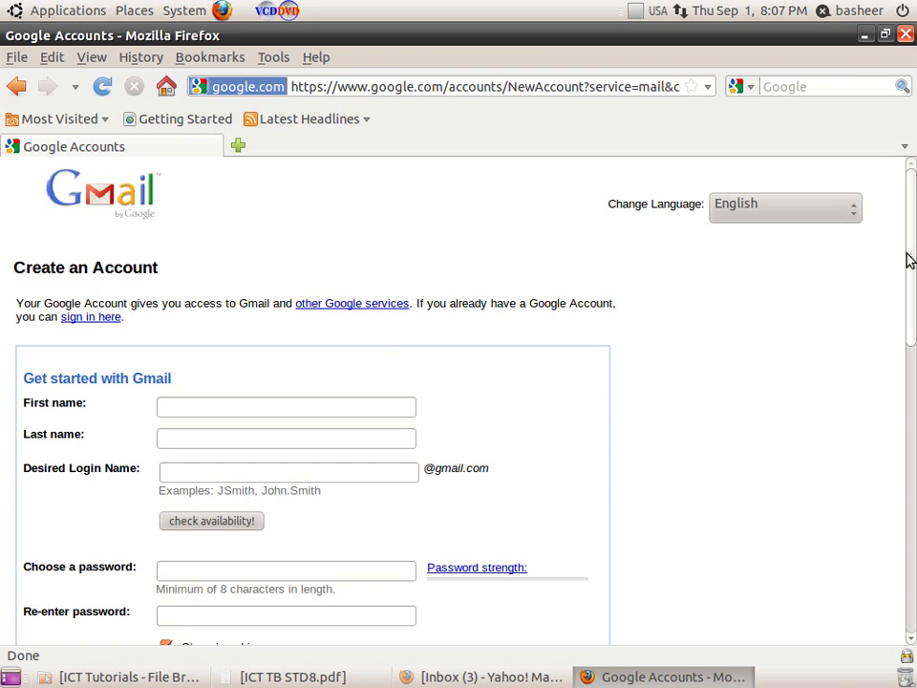
Enter the user's first name, last name and a desired login name in the sign-up form
mouse_move(915, 256)
left_mouse_down()
mouse_move(910, 479)
mouse_move(912, 251)
left_mouse_up()
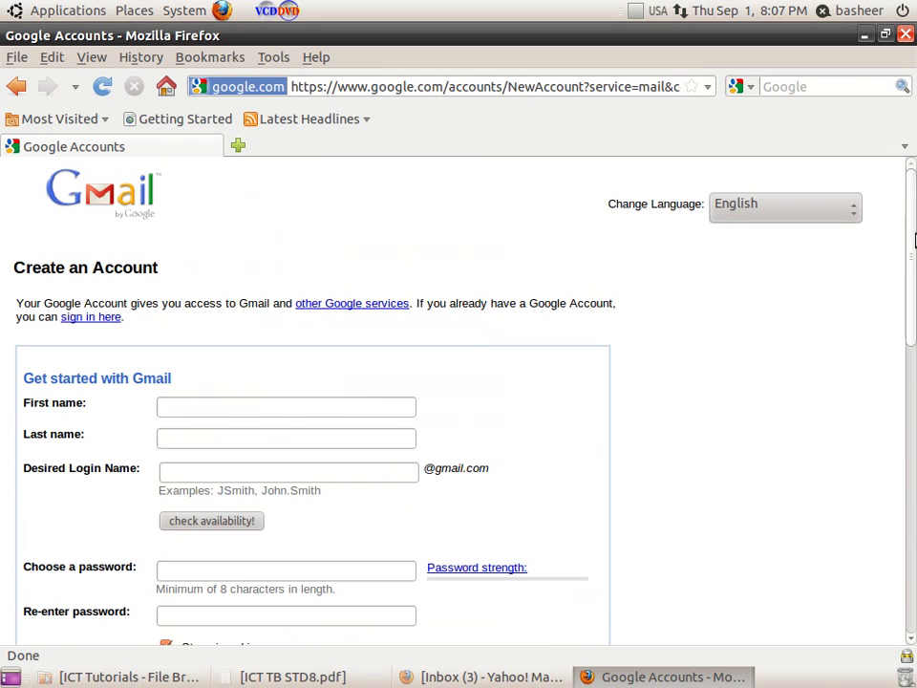
left_click(188, 409)
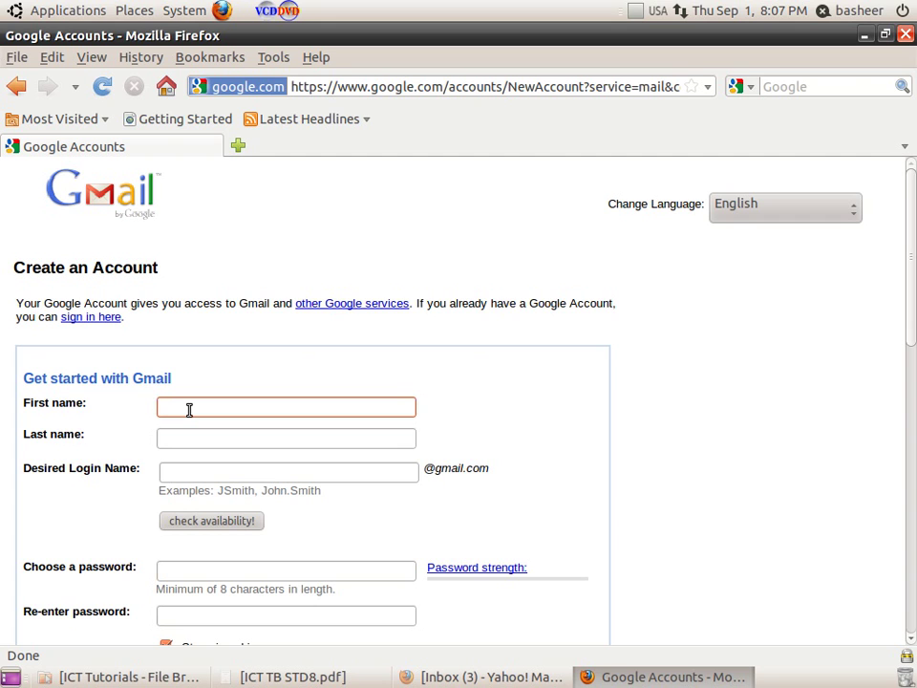
left_click(162, 439)
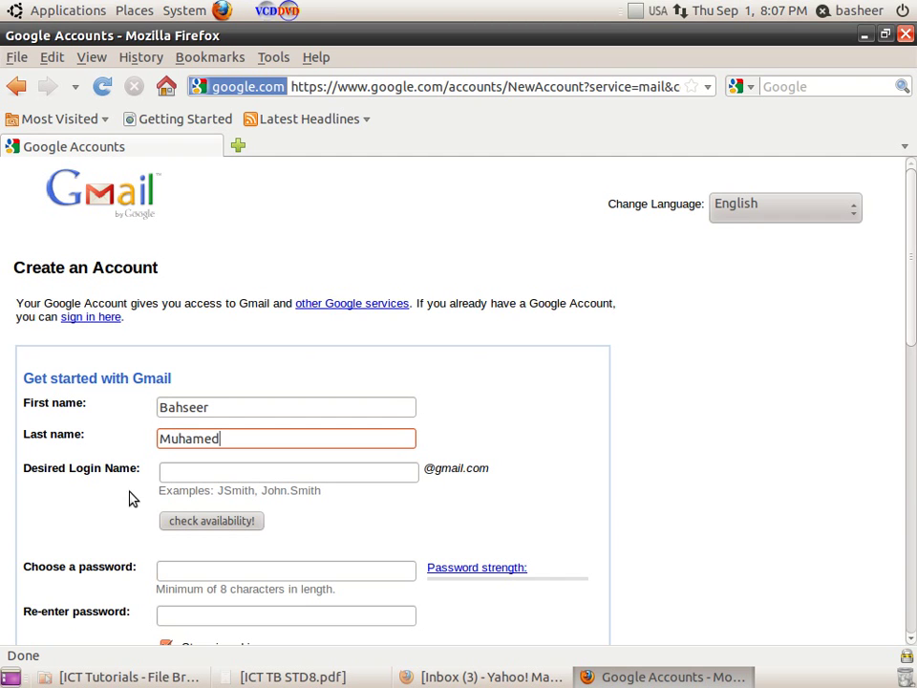
left_click(162, 472)
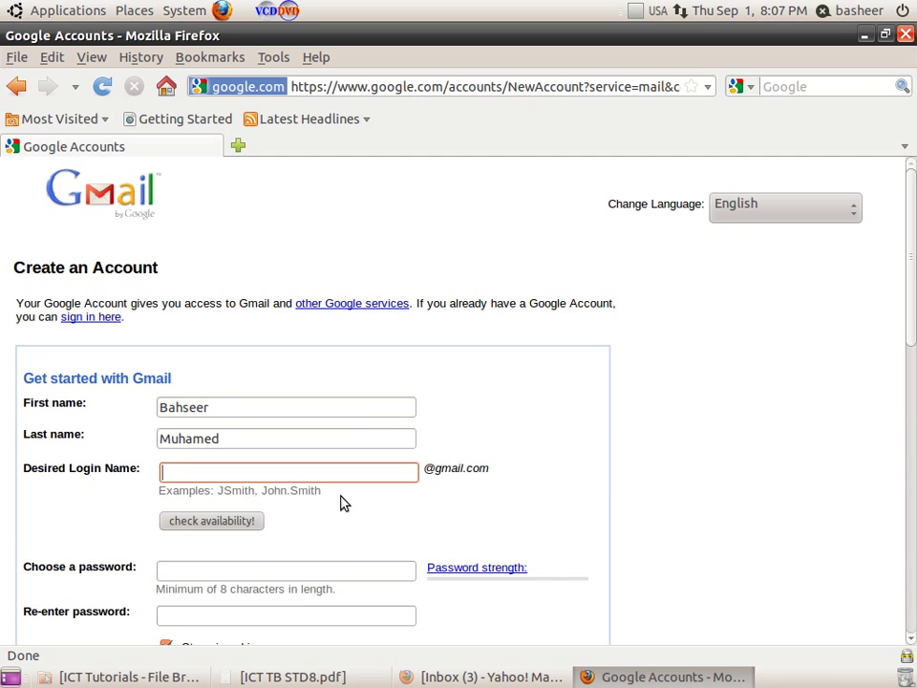
Check the login name's availability, then lengthen the login name after it is reported unavailable
left_click(211, 529)
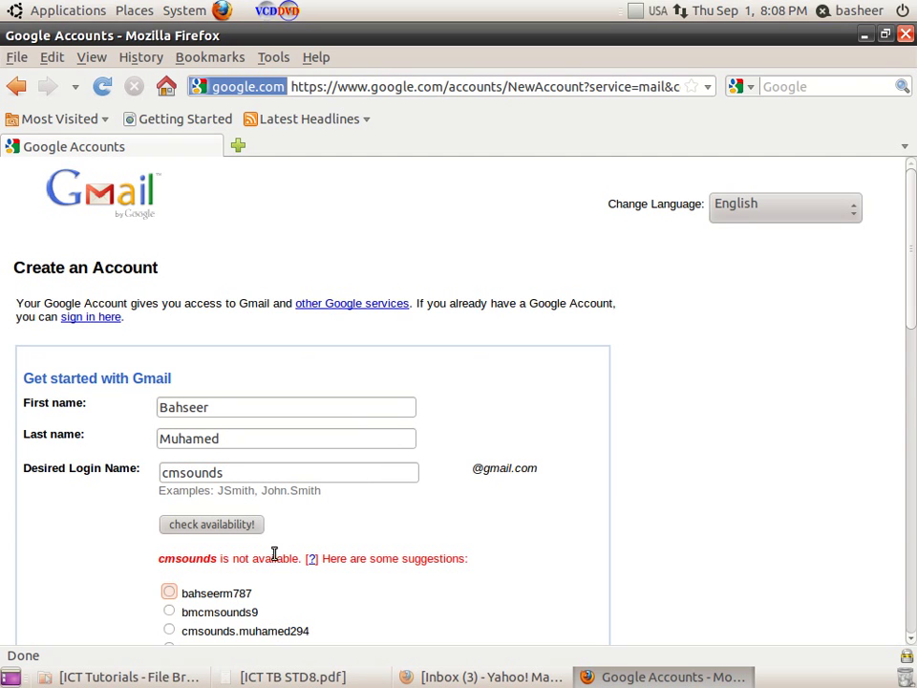
left_click(235, 475)
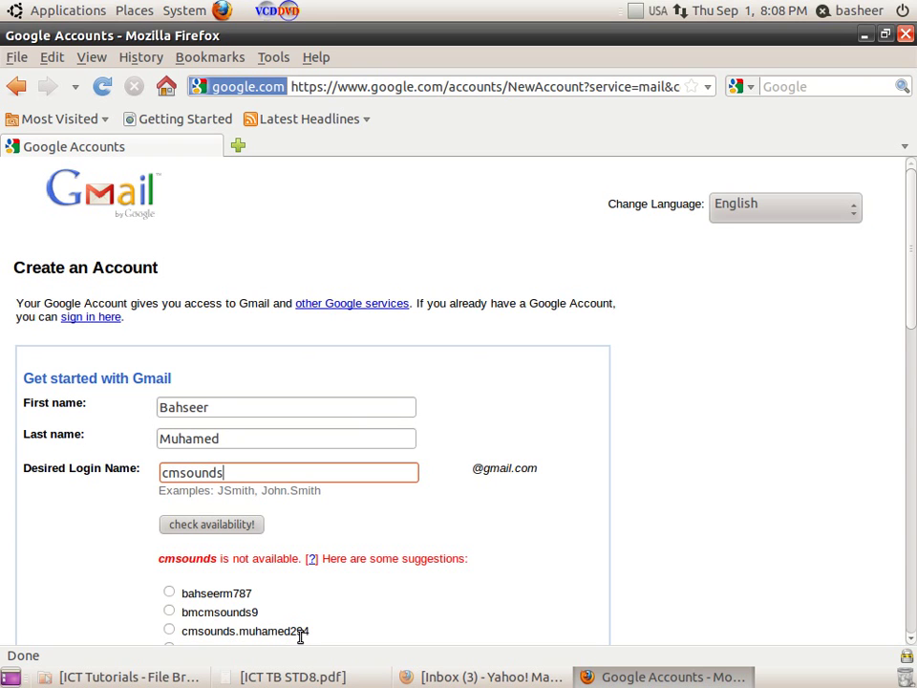
scroll(302, 636, "down", 2)
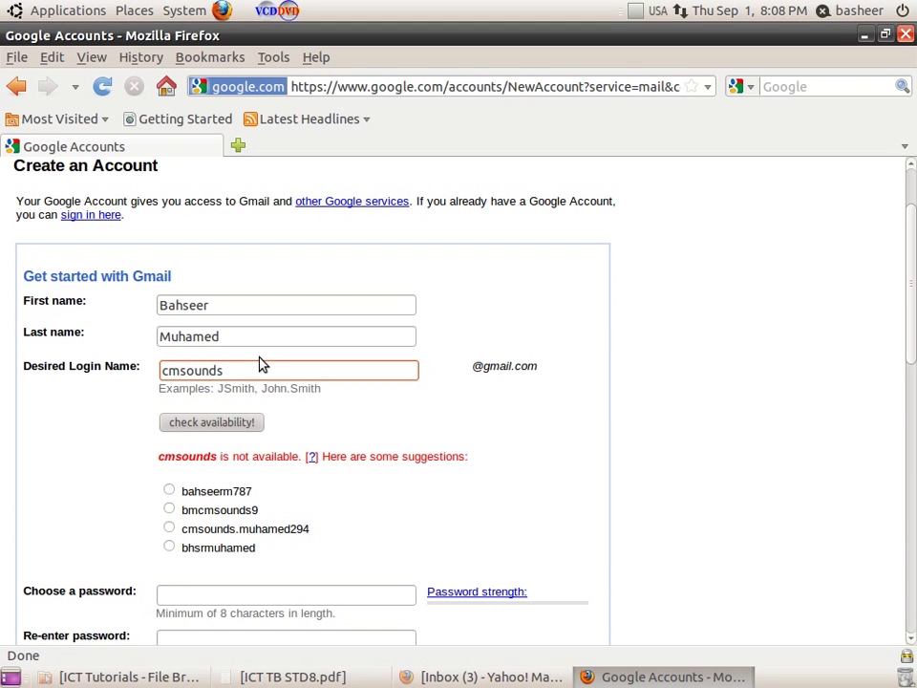
Recheck the revised login name's availability, then enter an 8-character password in both password fields
left_click(239, 424)
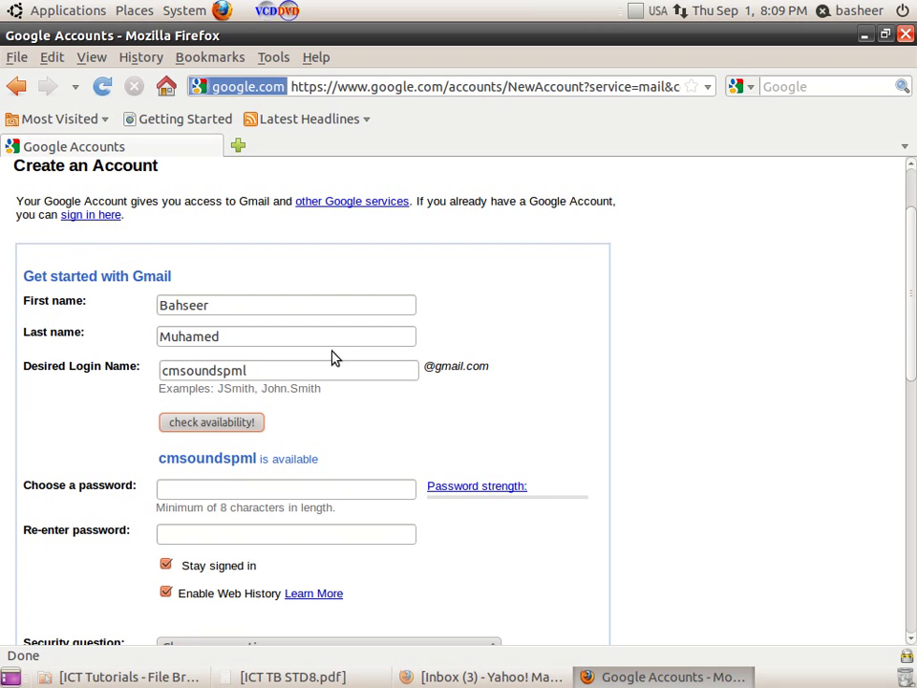
left_click(215, 489)
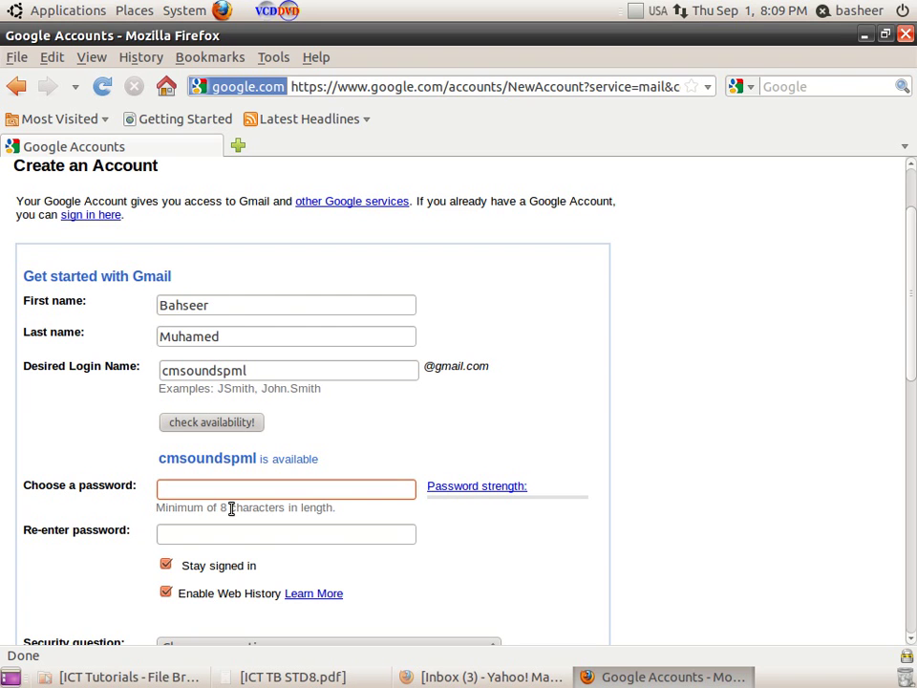
type("aaaaaaa")
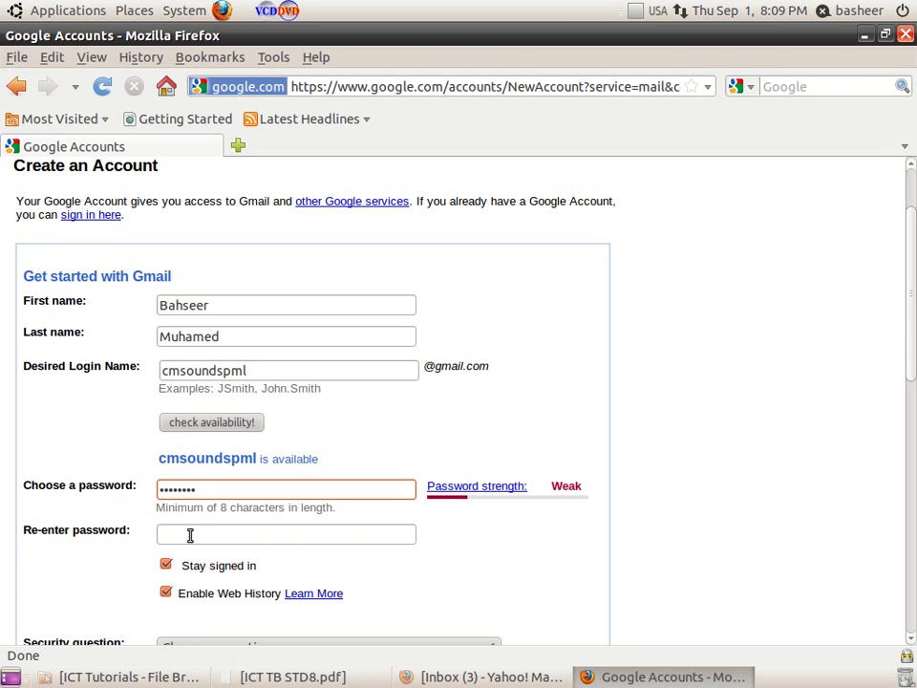
left_click(190, 534)
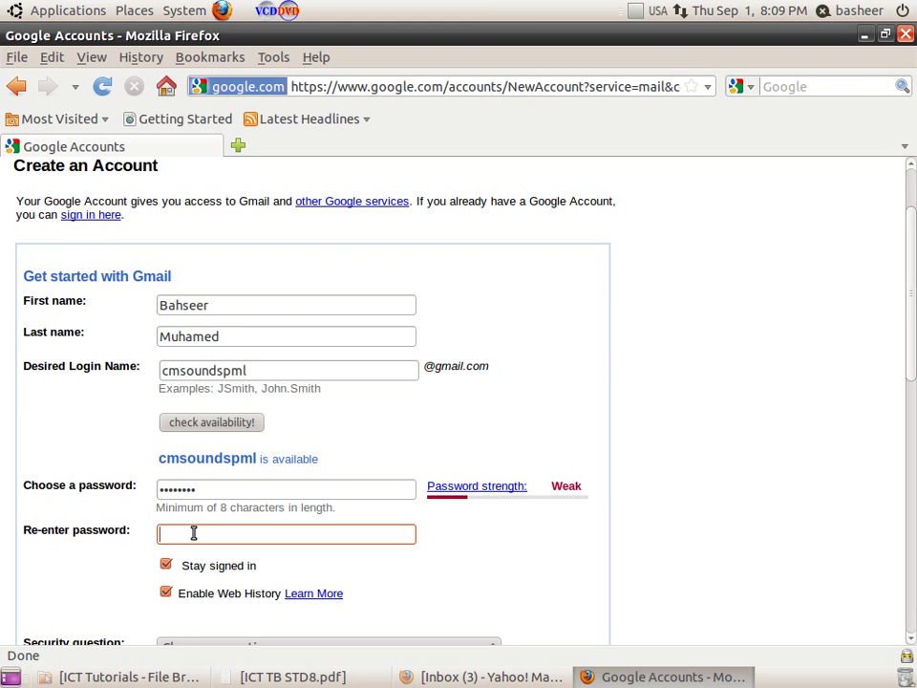
type("••••••••")
left_click(909, 639)
left_click(909, 639)
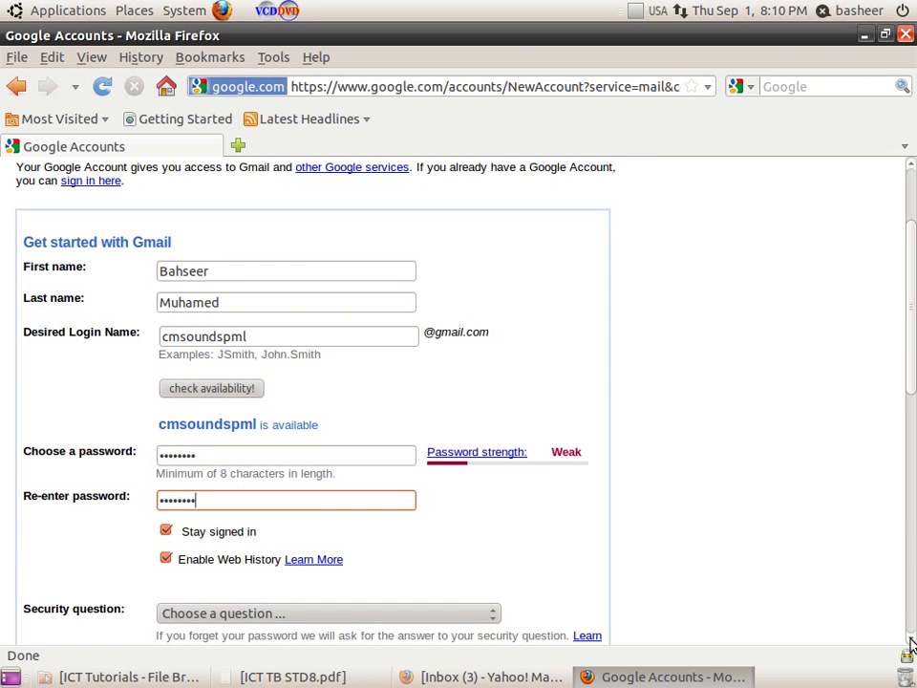
scroll(909, 645, "down", 10)
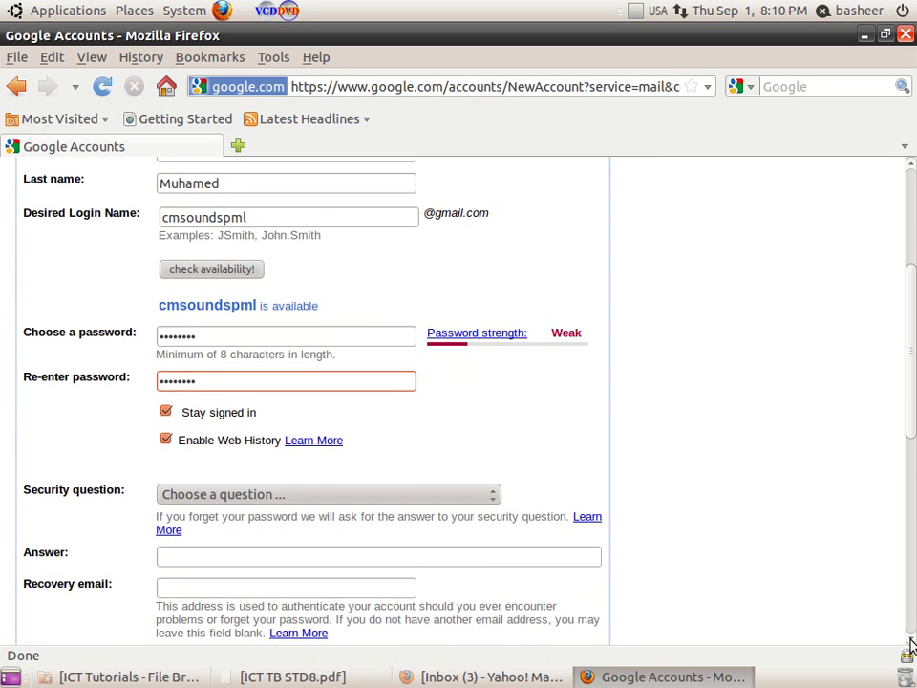
Pick 'What is your vehicle registration number?' as the security question and type its answer
scroll(909, 644, "down", 3)
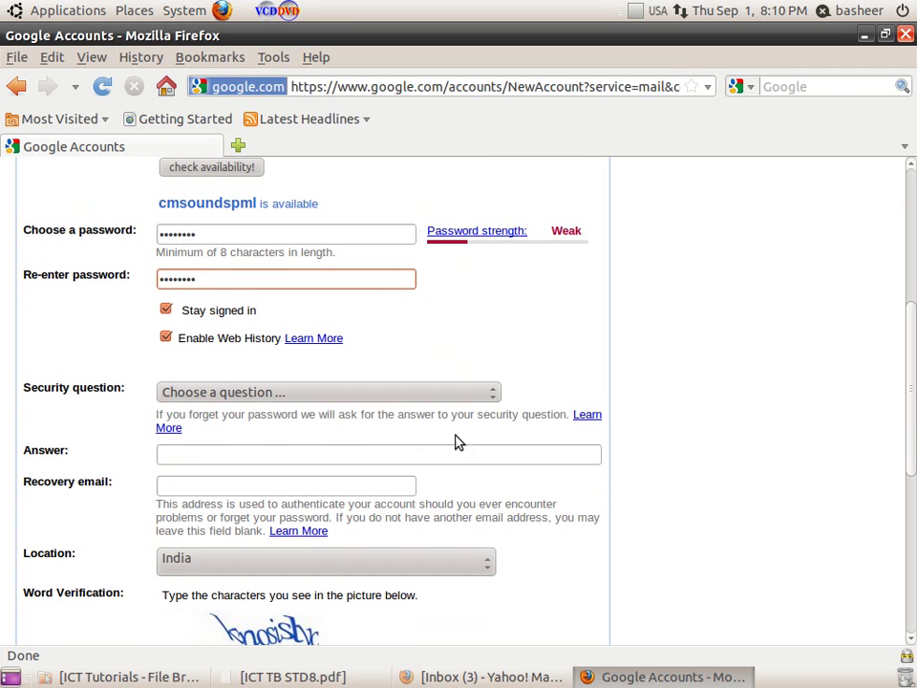
left_click(496, 399)
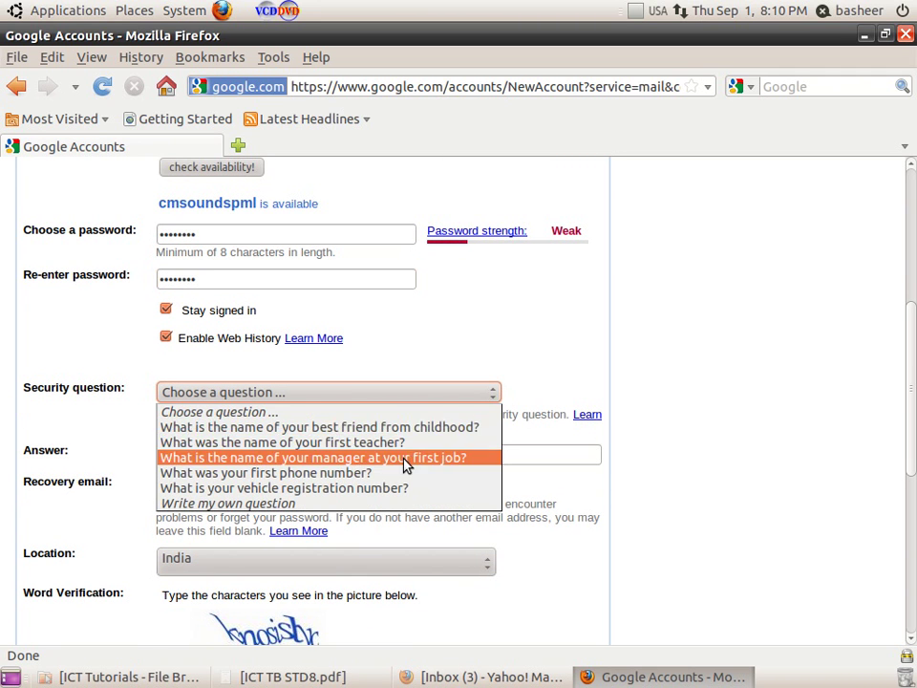
left_click(320, 494)
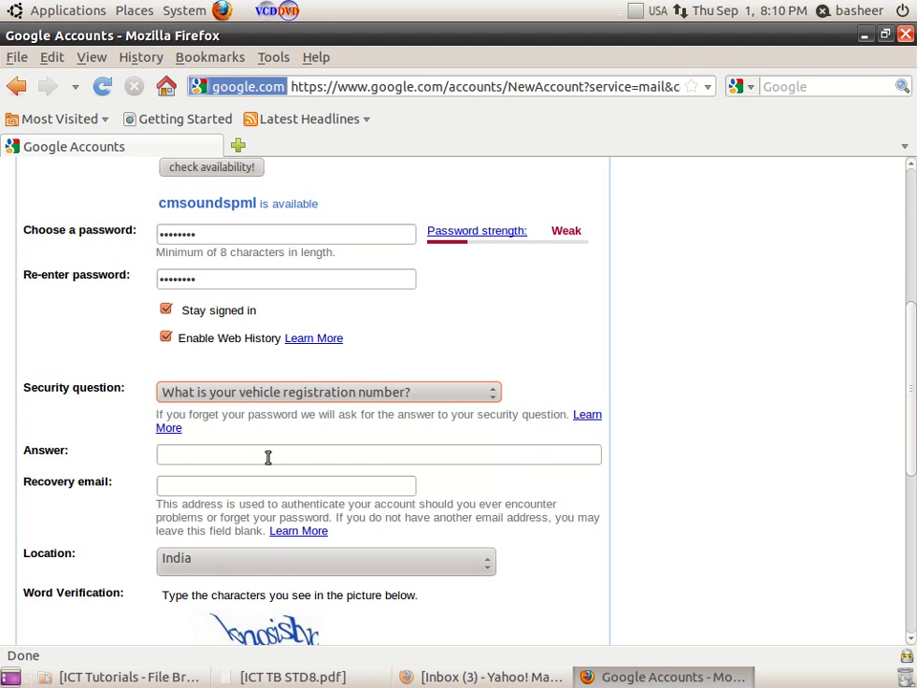
left_click(175, 457)
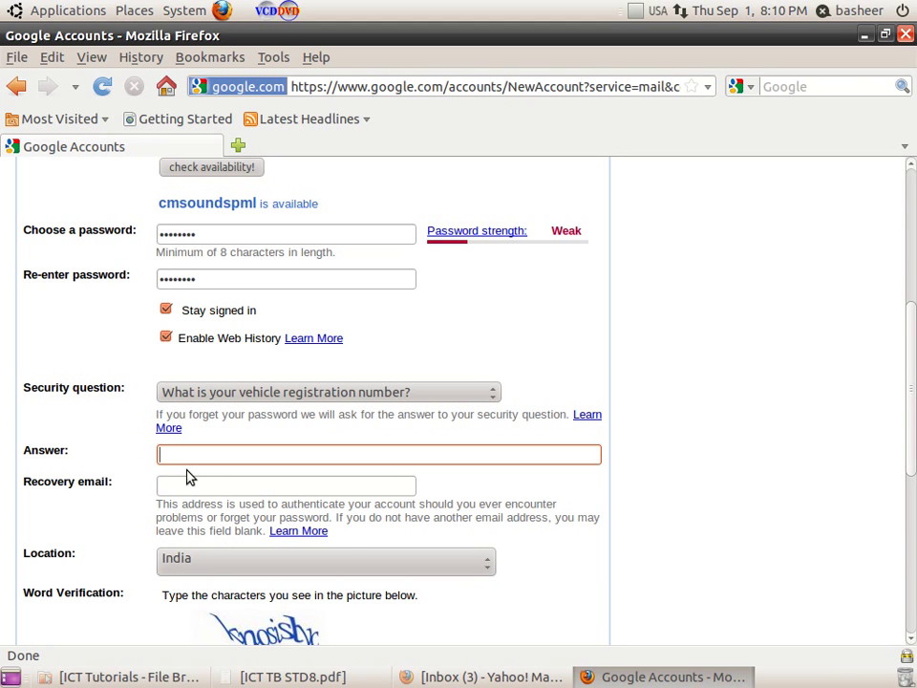
left_click(495, 391)
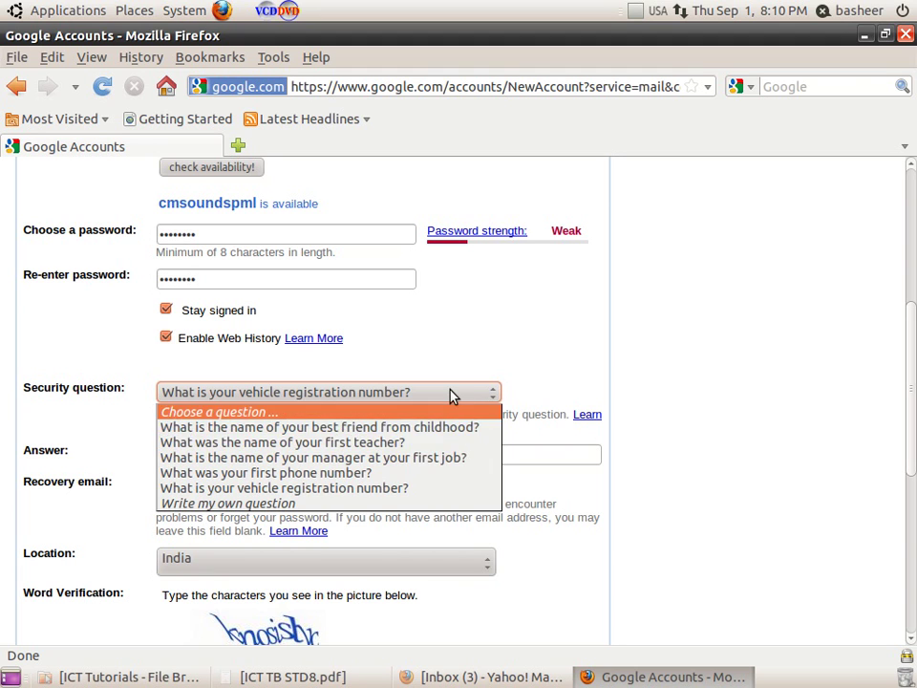
left_click(452, 395)
left_click(281, 456)
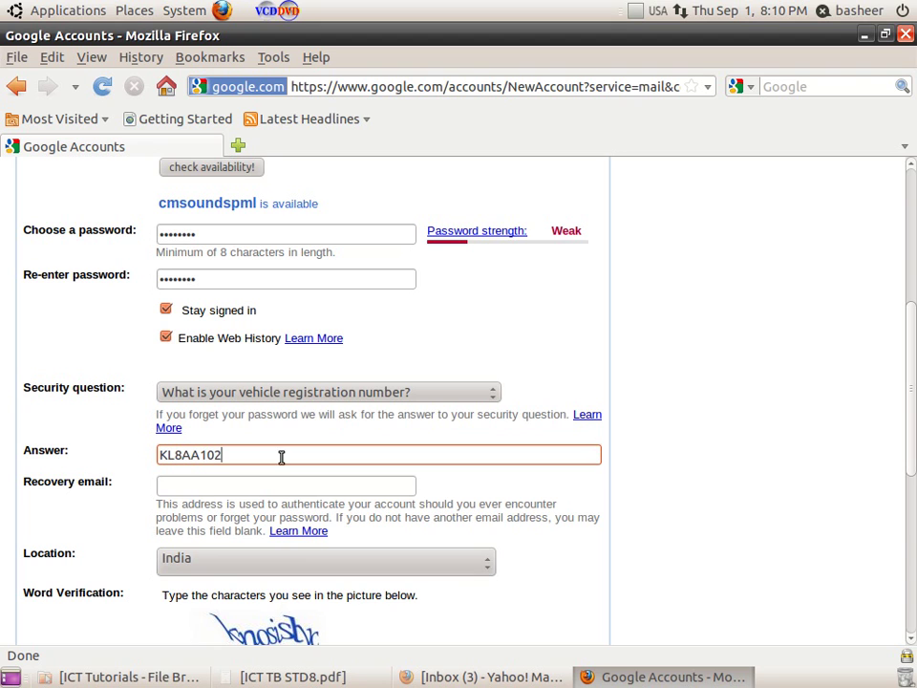
Fill in the Recovery email field with the user's Yahoo address
left_click(198, 491)
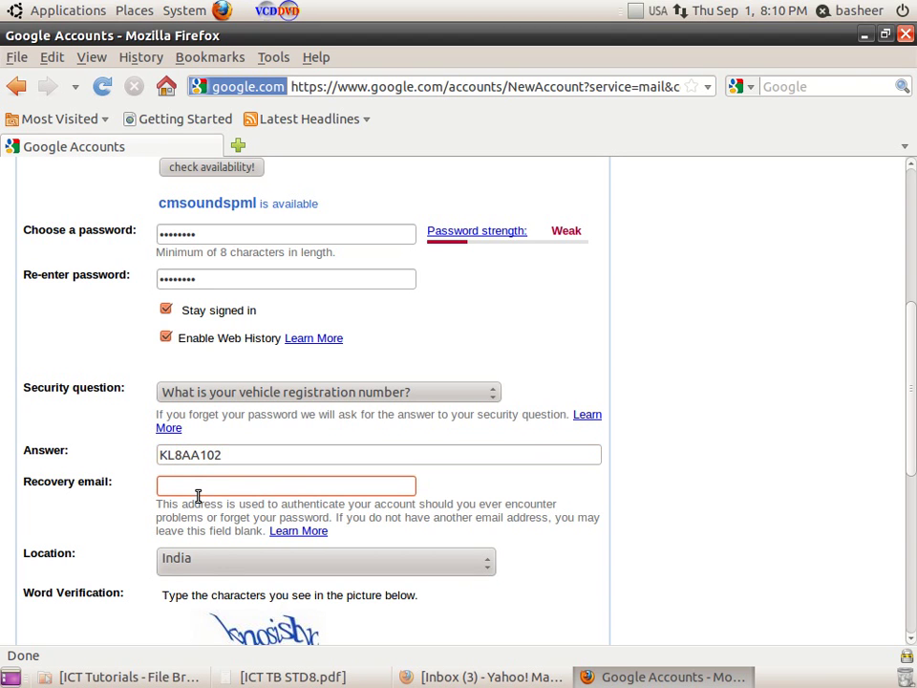
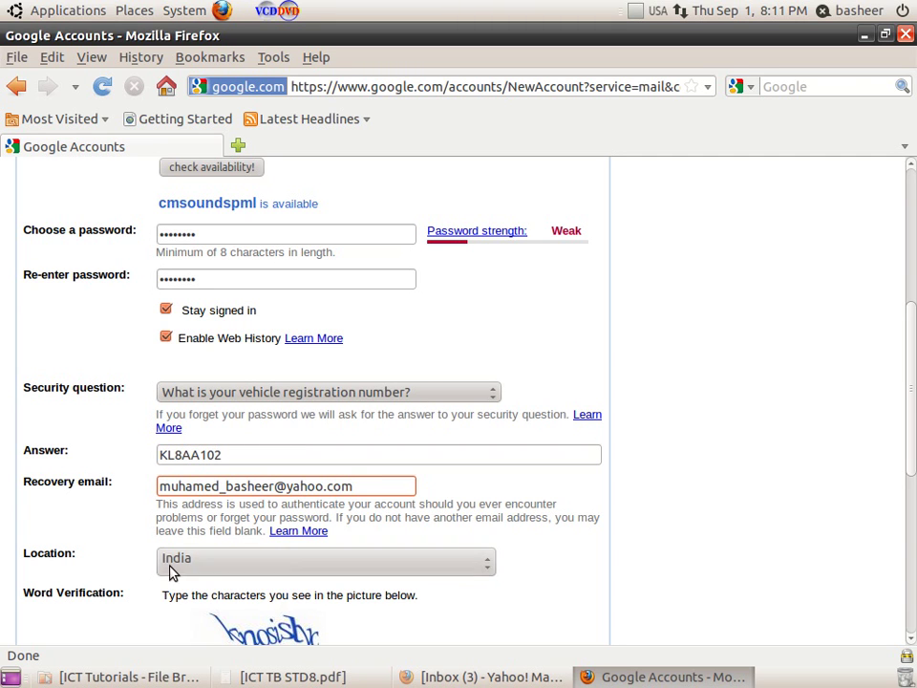
left_click(909, 638)
Type the characters shown in the captcha picture into the Word Verification box
left_click_drag(911, 642, 912, 645)
left_click(182, 480)
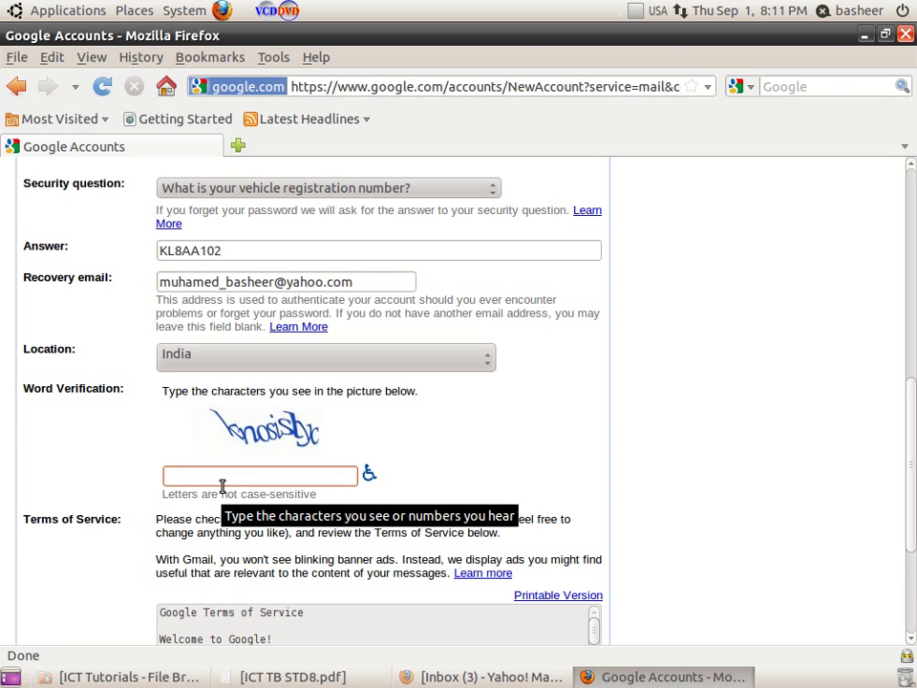
type("k")
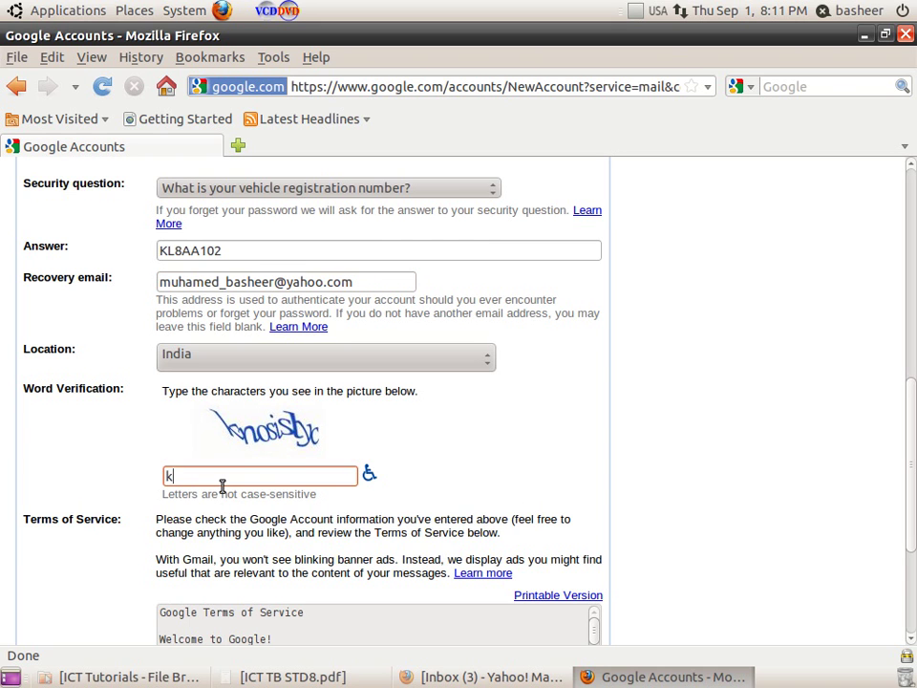
type("noisishx")
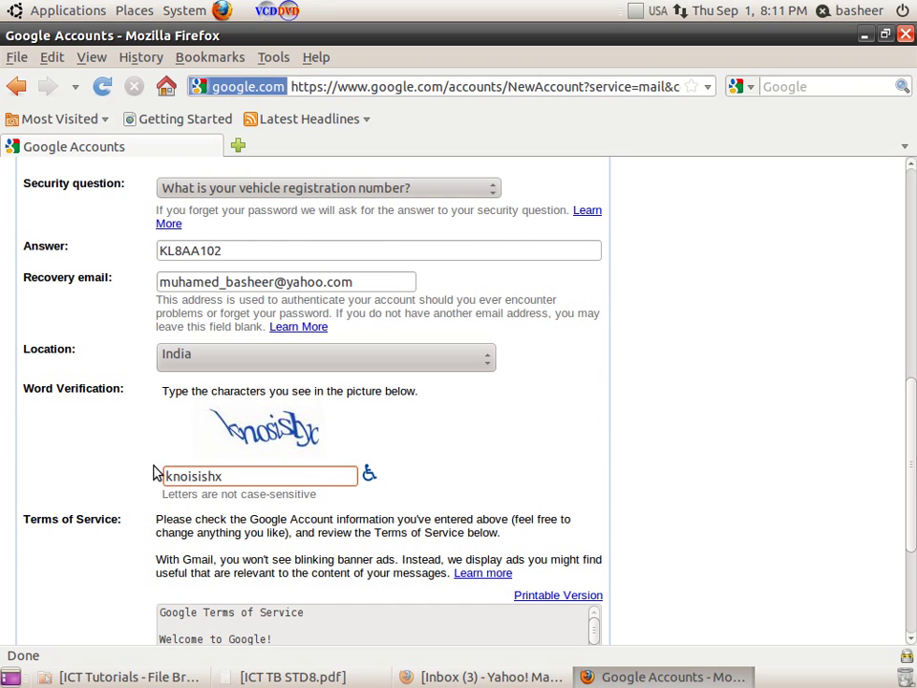
left_click(911, 638)
Scroll the Terms of Service to the end and accept them with 'I accept. Create my account.'
left_click_drag(910, 642, 910, 642)
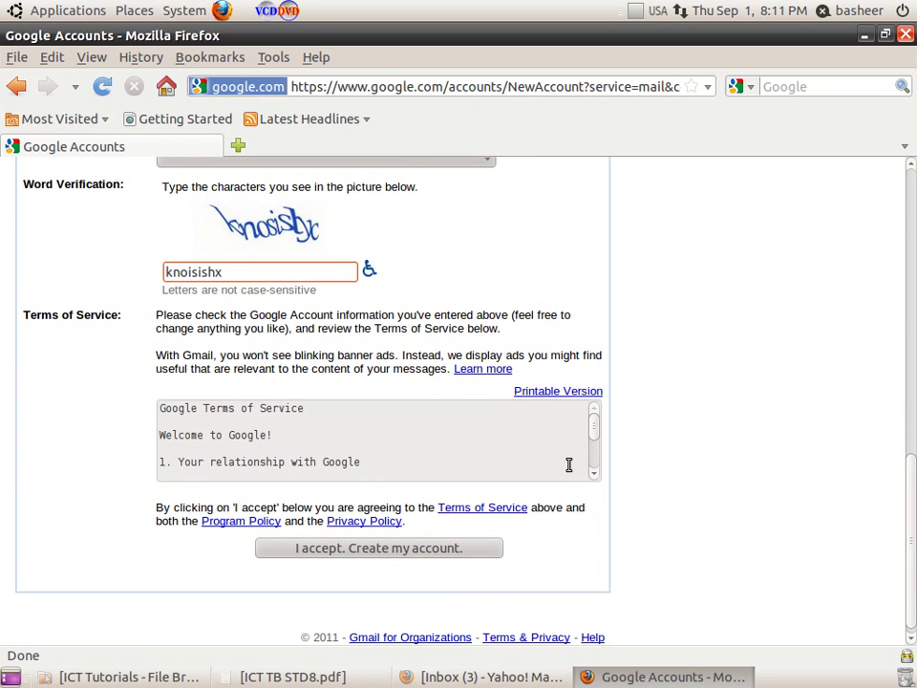
left_click_drag(592, 432, 594, 533)
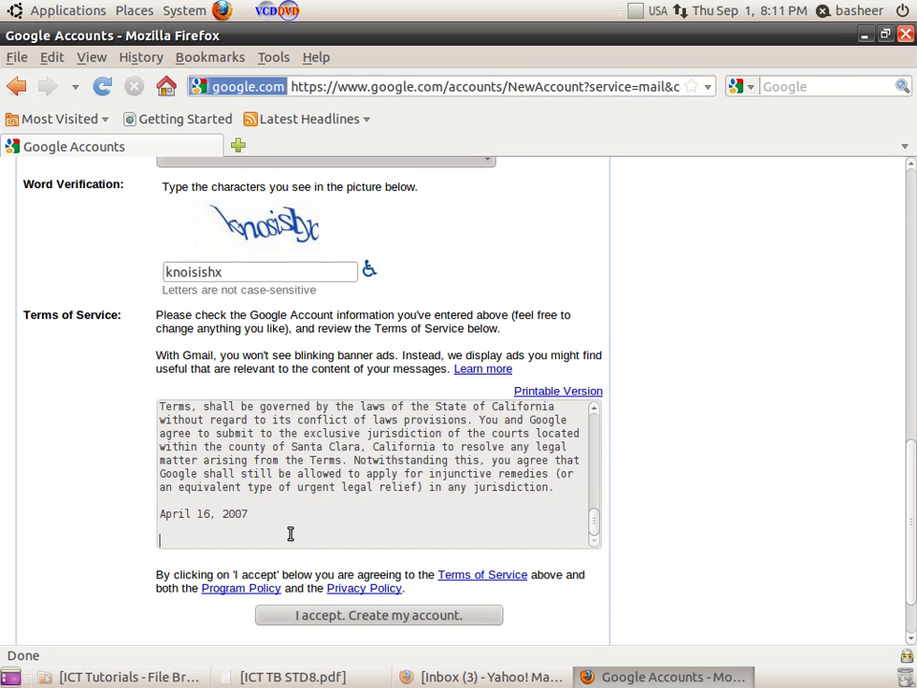
mouse_move(594, 532)
left_mouse_down()
mouse_move(593, 439)
mouse_move(587, 536)
left_mouse_up()
left_click(351, 616)
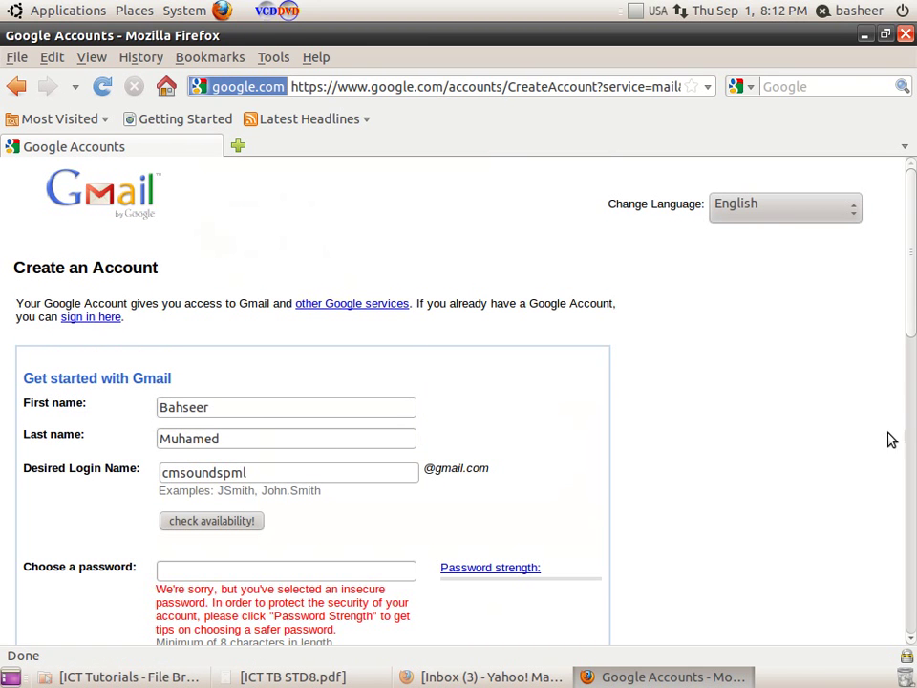
Enter a new, longer password in Choose a password and repeat it in Re-enter password
left_click_drag(911, 307, 912, 372)
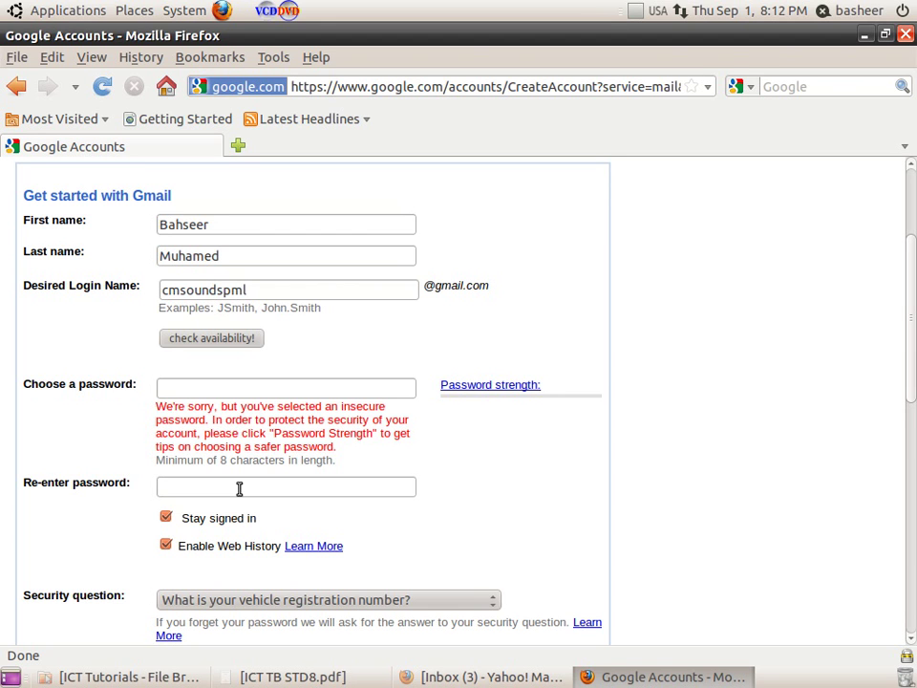
left_click(160, 386)
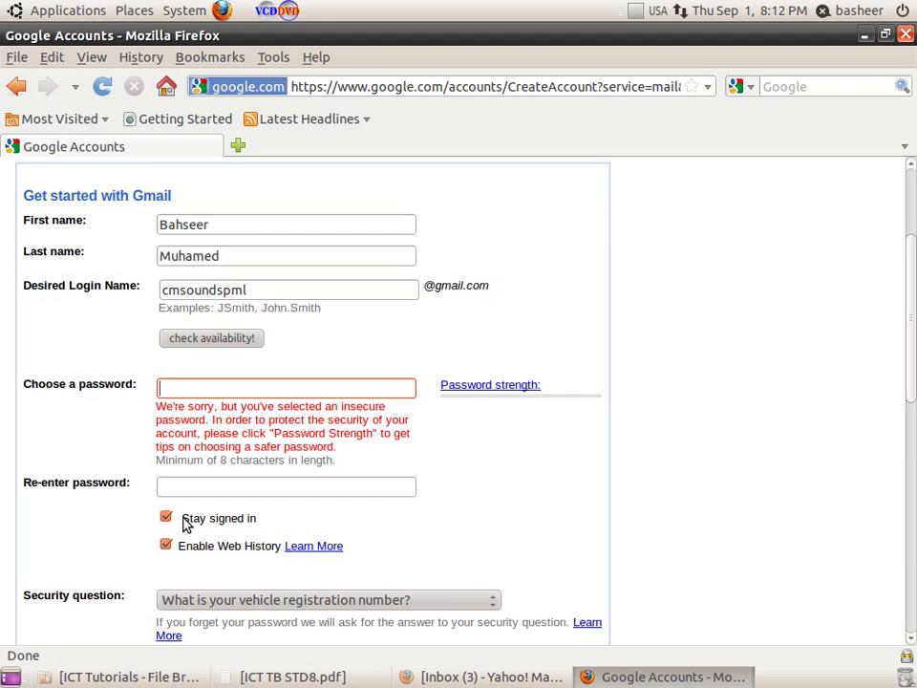
type("••••••••")
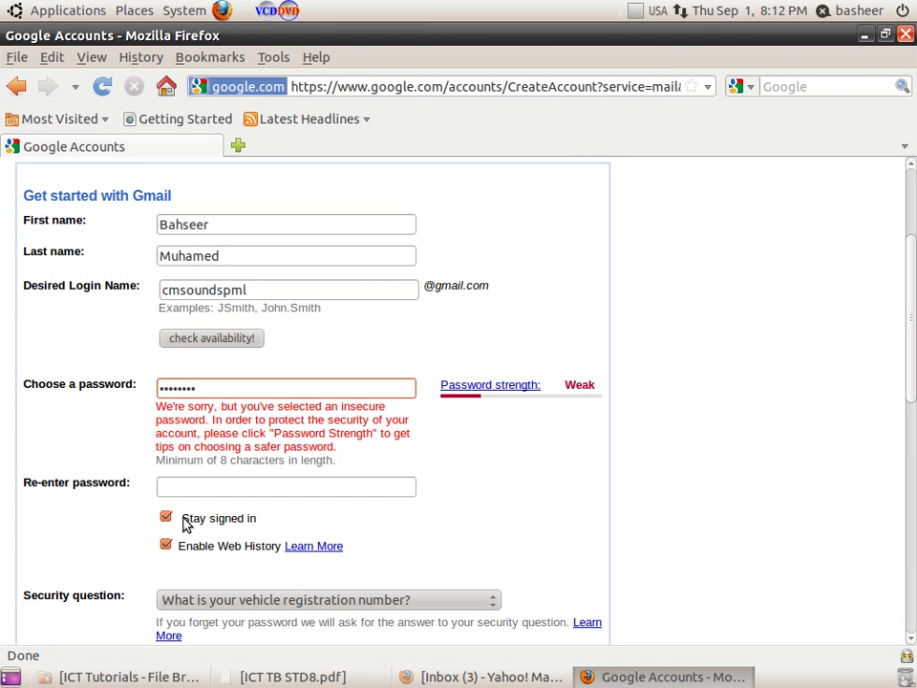
type("•••")
left_click(192, 491)
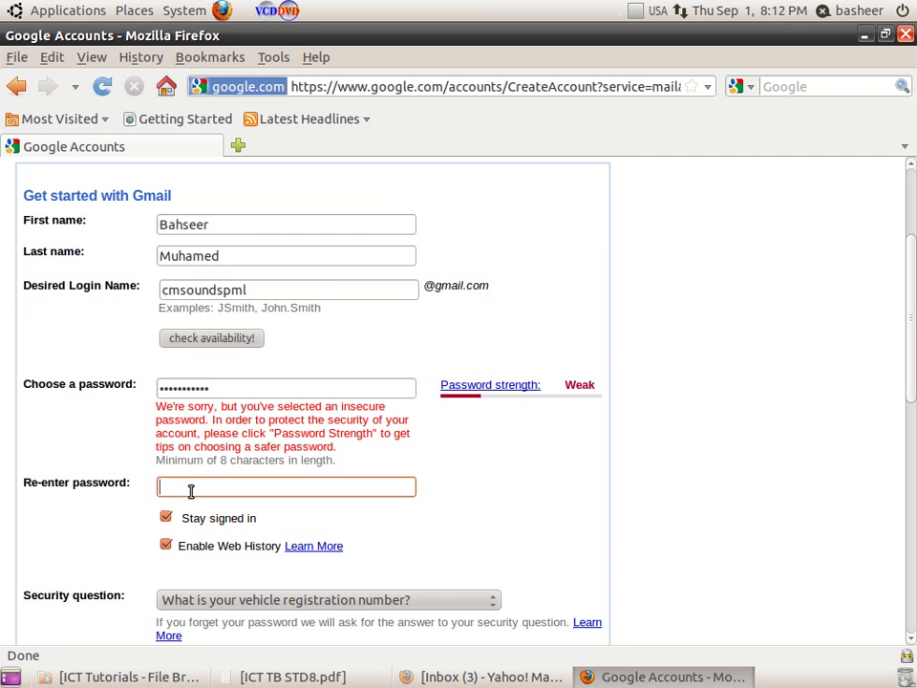
type("•••••••••••")
Fill the word verification with 'carriate' and resubmit via 'I accept. Create my account.'
scroll(911, 647, "down", 5)
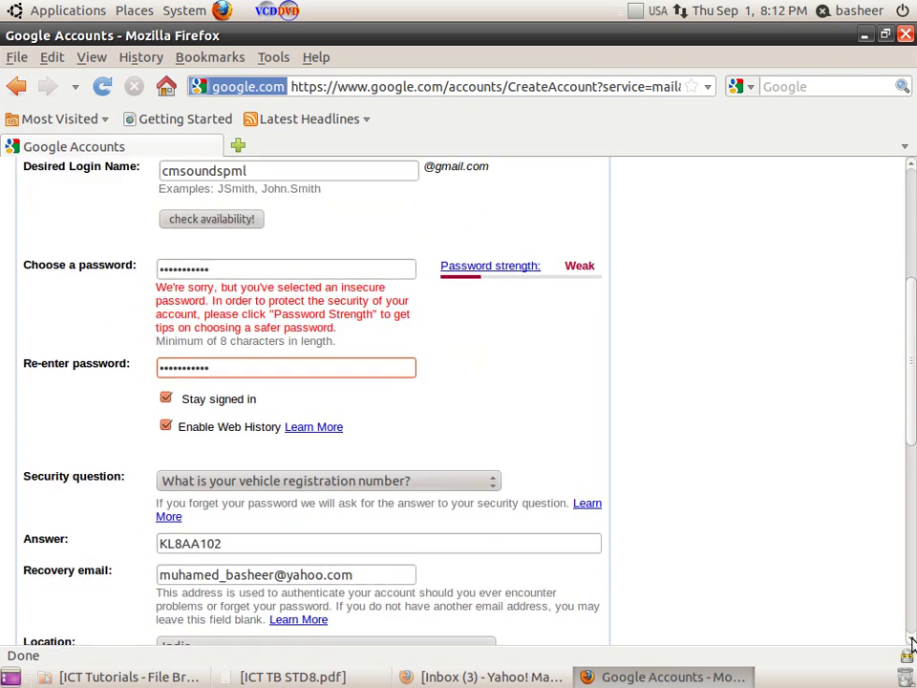
scroll(911, 647, "down", 5)
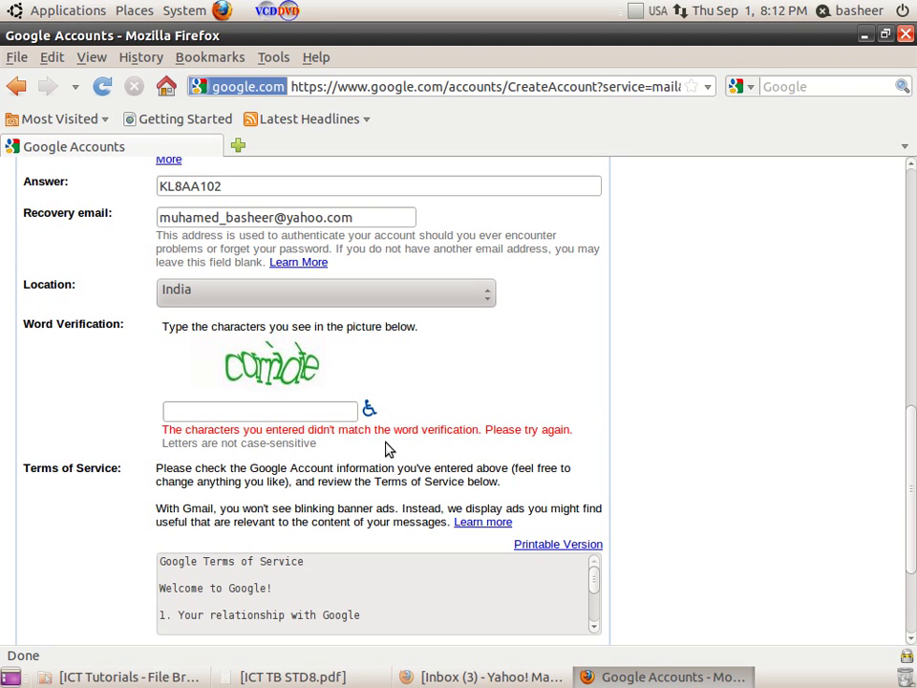
left_click(272, 416)
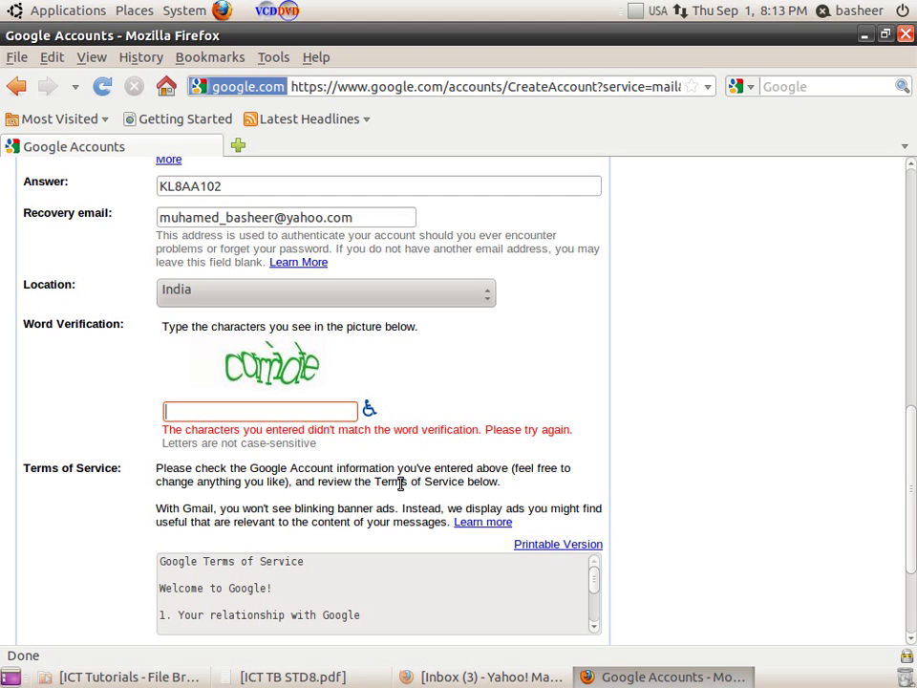
type("carriate")
left_click_drag(911, 442, 912, 504)
left_click(354, 542)
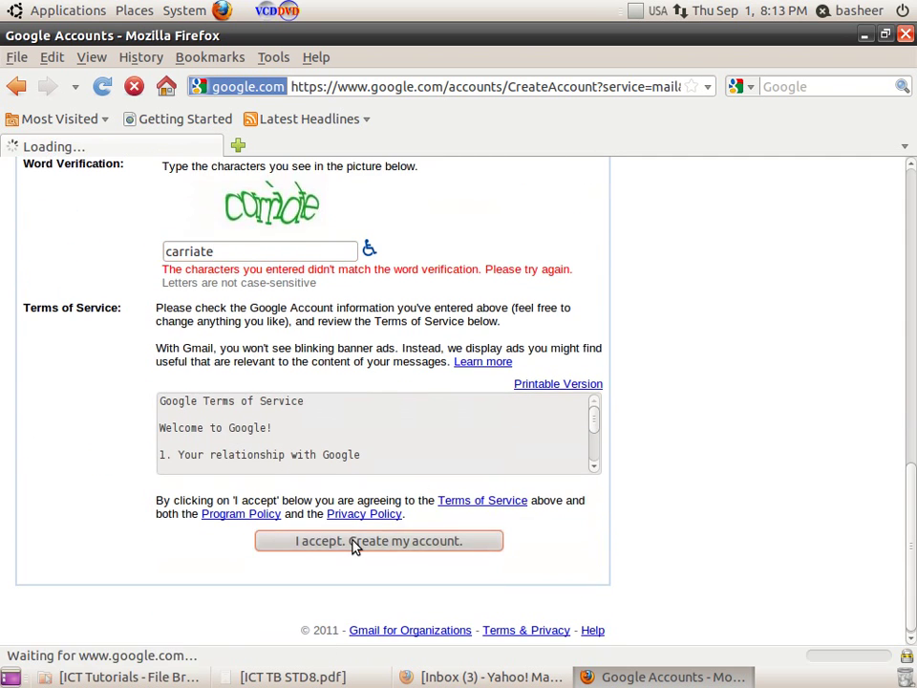